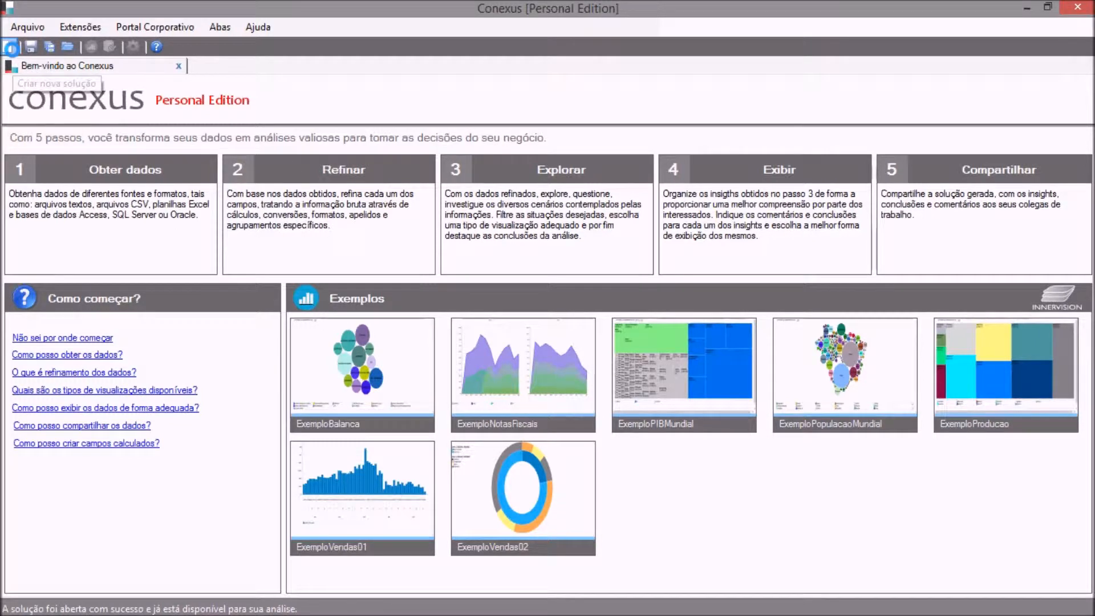
Create a new solution and start a CSV/text import with the data source named nfs_un01.
click(12, 49)
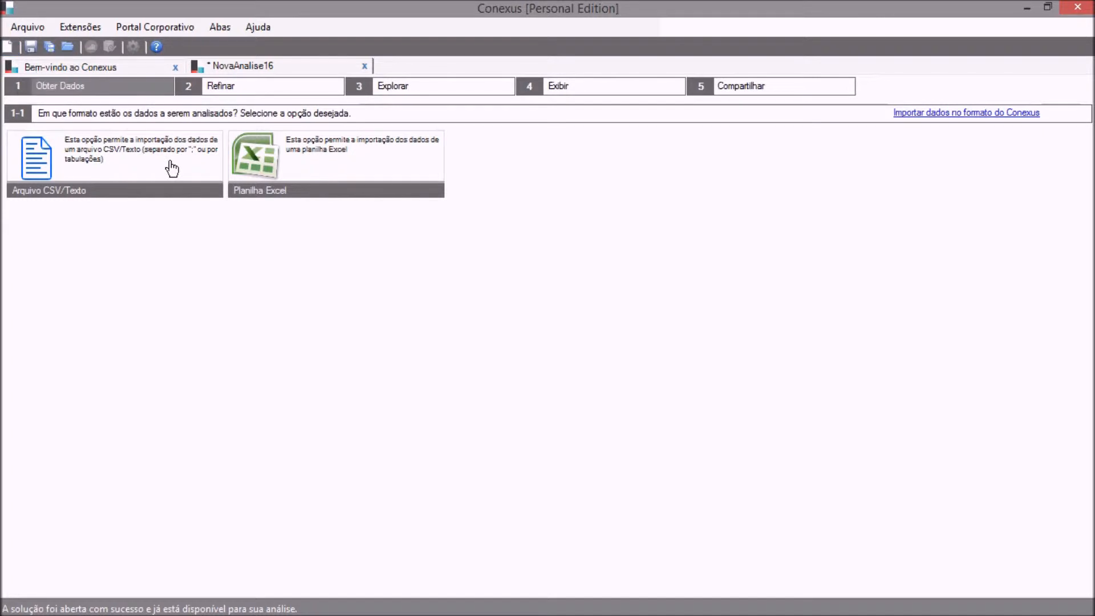
click(166, 150)
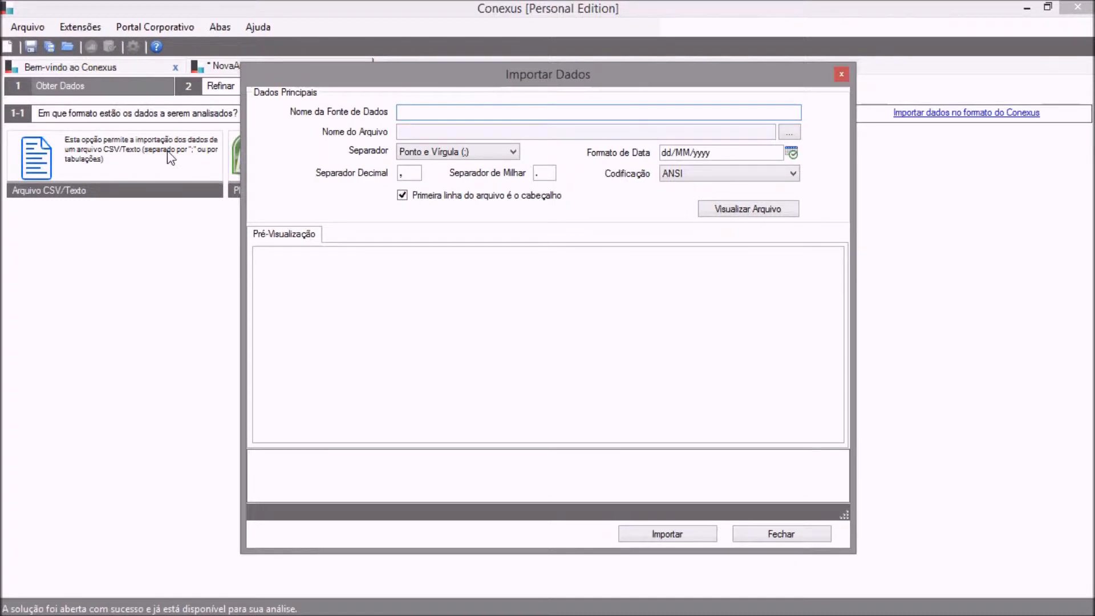
text(nfe)
key(BackSpace)
text(s_un01)
Choose the text file nfs_unidade01 from the ConexusFiles folder, preview it and import it.
click(787, 133)
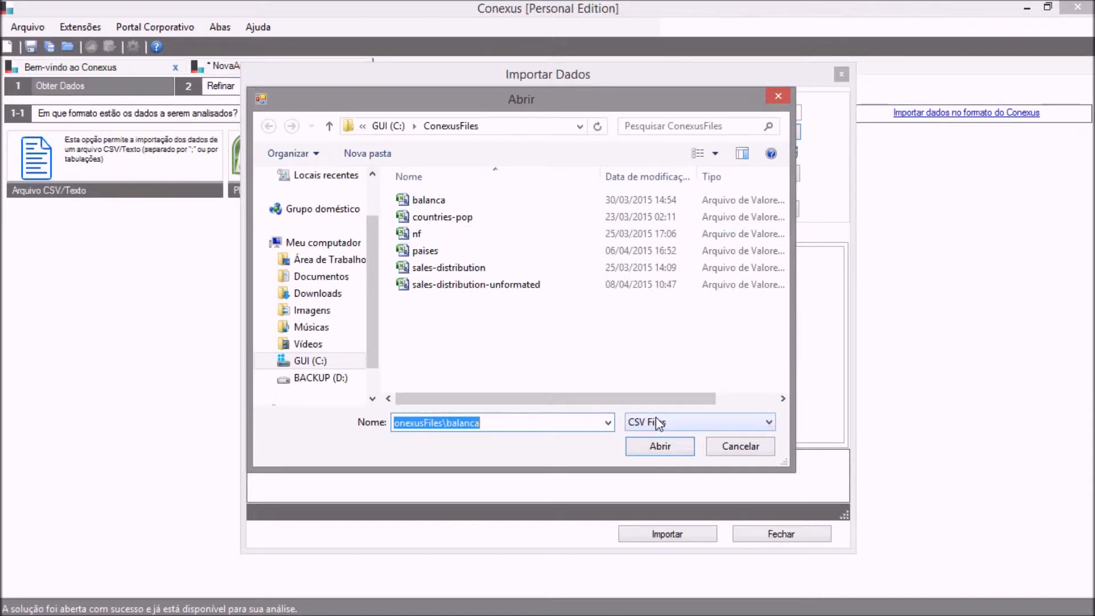
click(659, 423)
click(660, 448)
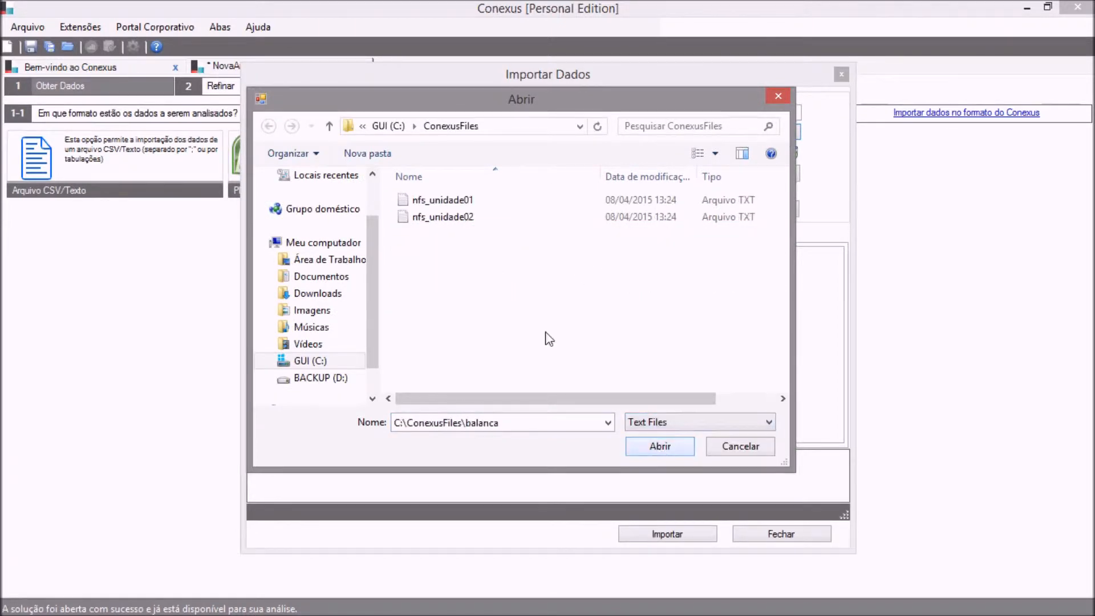
click(463, 200)
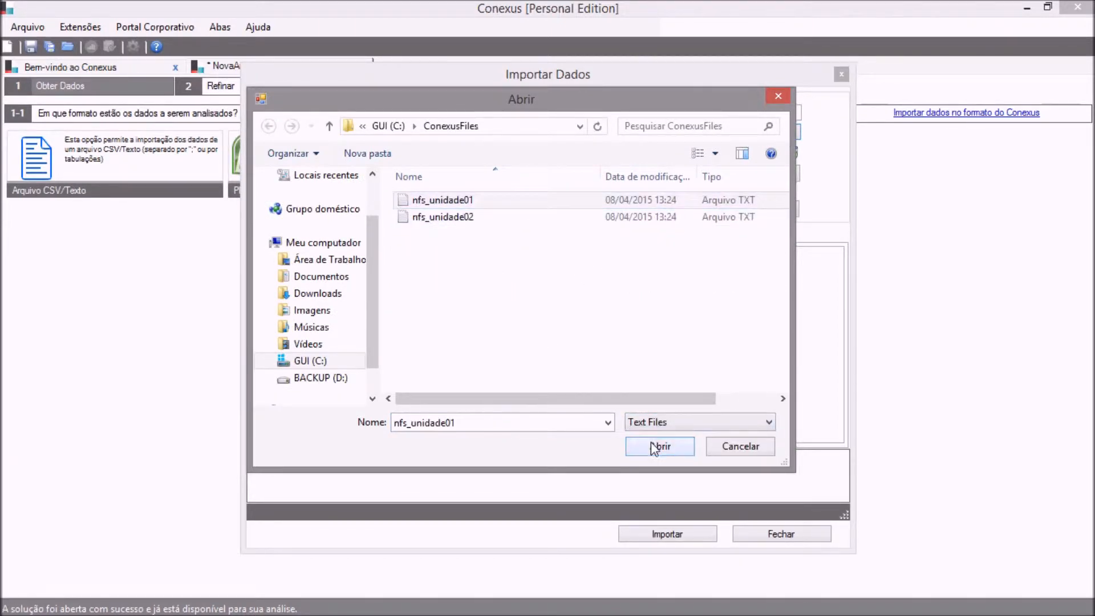
click(659, 446)
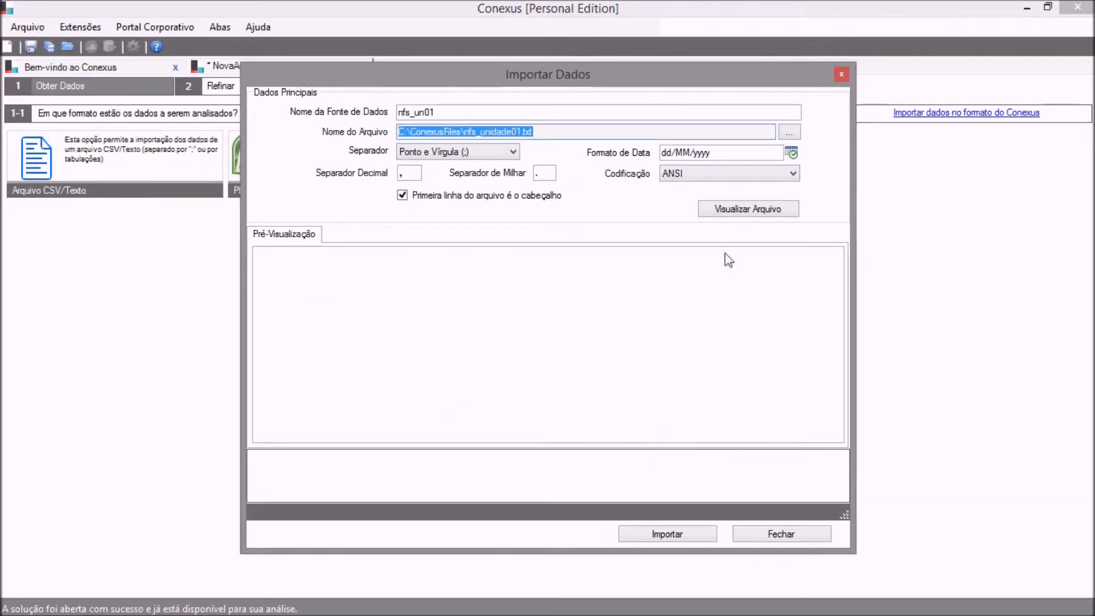
click(733, 211)
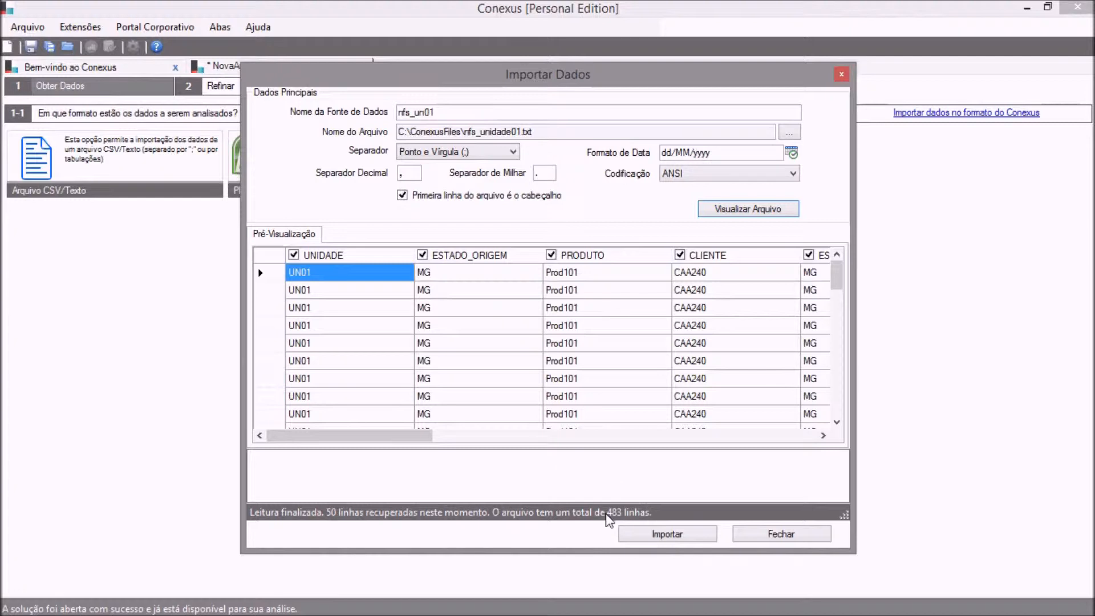
click(662, 535)
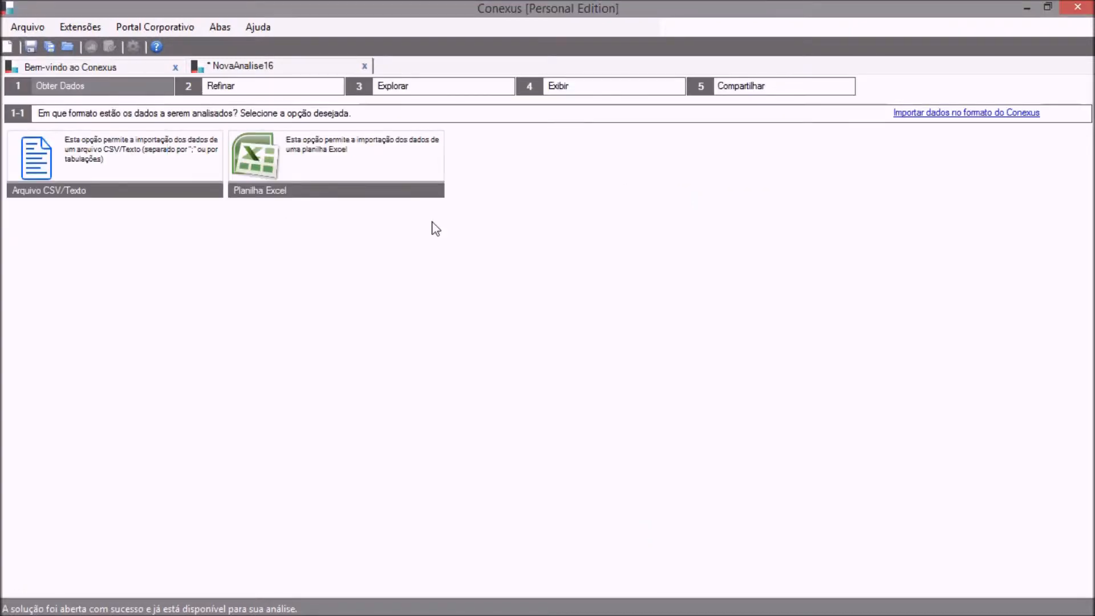
Start another CSV/text import with the data source named nf_un02.
click(181, 157)
text(nf_un01)
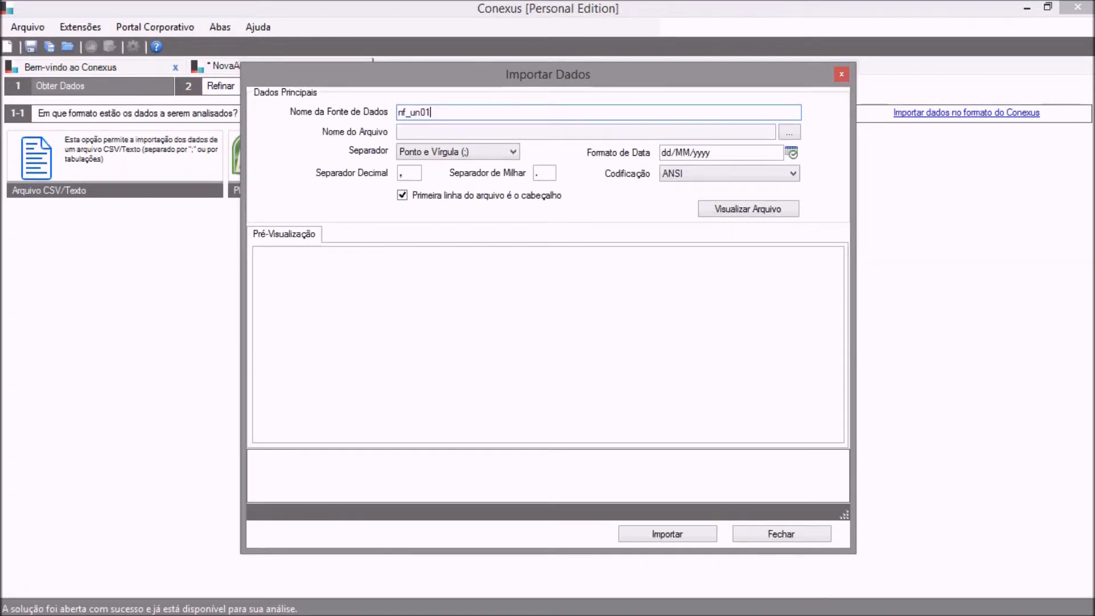
key(BackSpace)
text(2)
Choose the text file nfs_unidade02, preview its rows and import it.
click(784, 132)
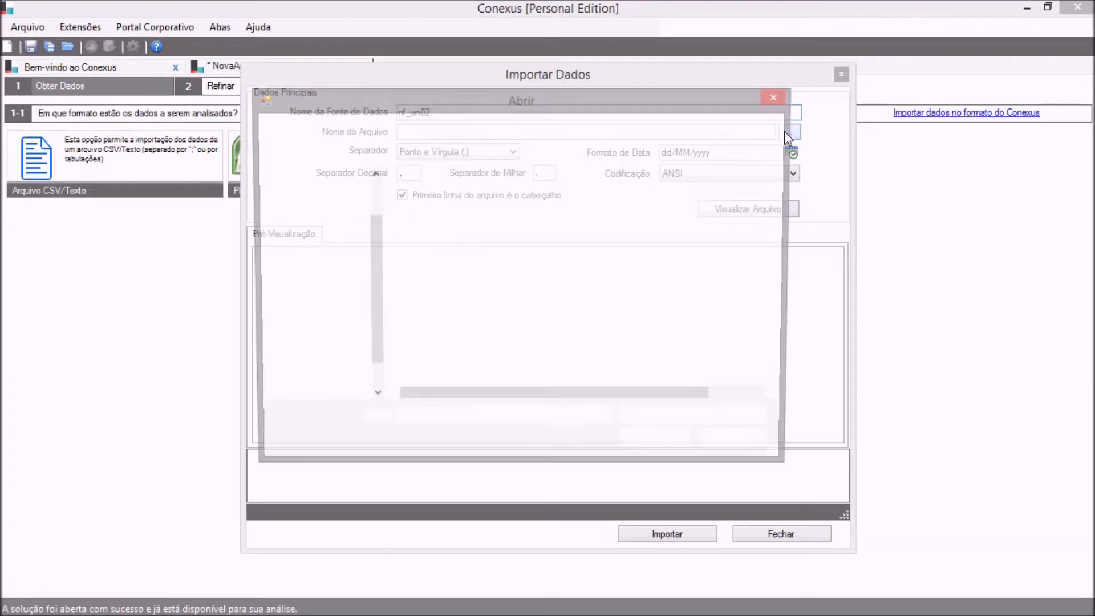
click(486, 217)
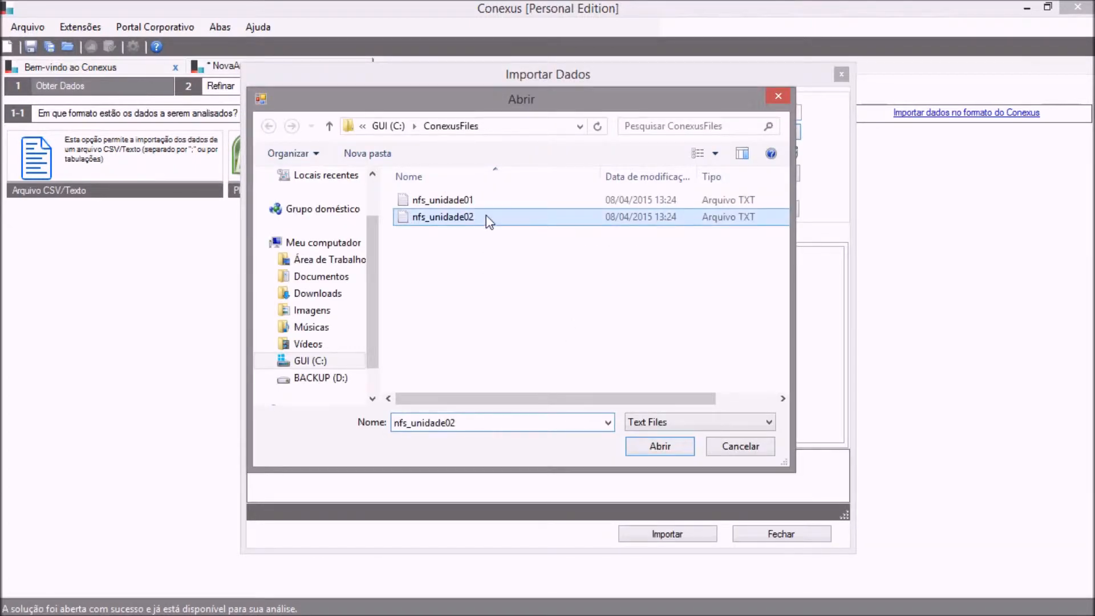
click(648, 447)
click(729, 208)
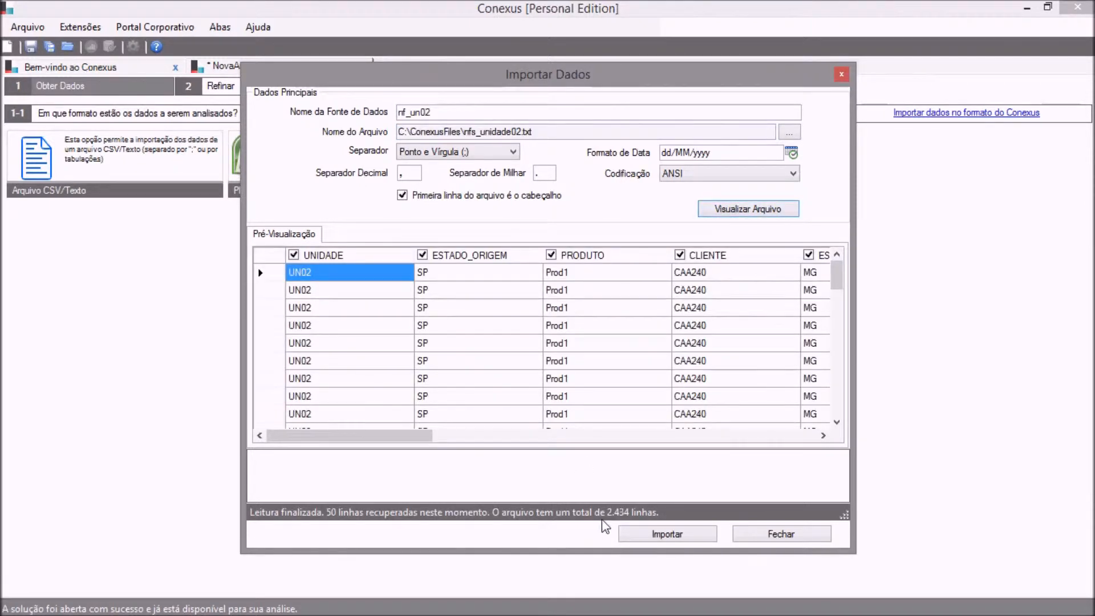
click(635, 536)
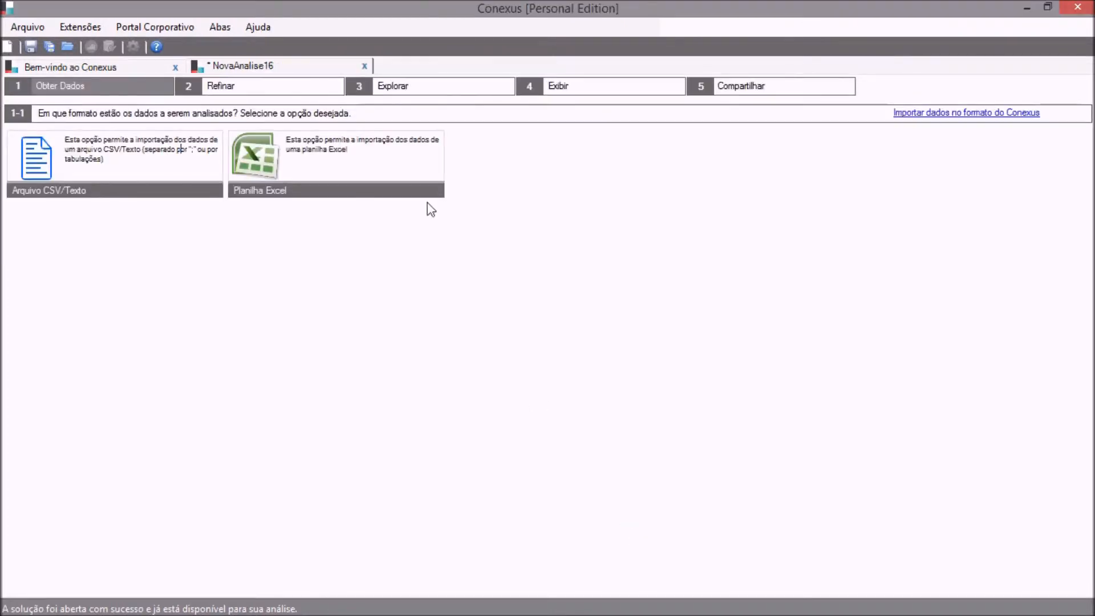
Go to the Refinar stage and compare the dimensions and measures of nfs_un01 and nf_un02.
click(289, 88)
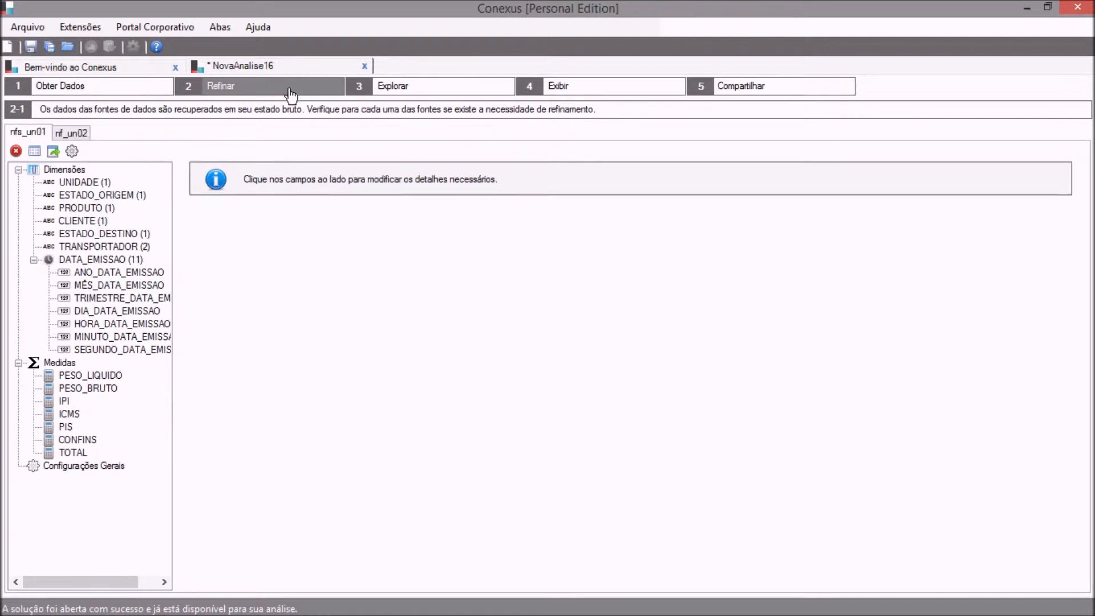
click(57, 137)
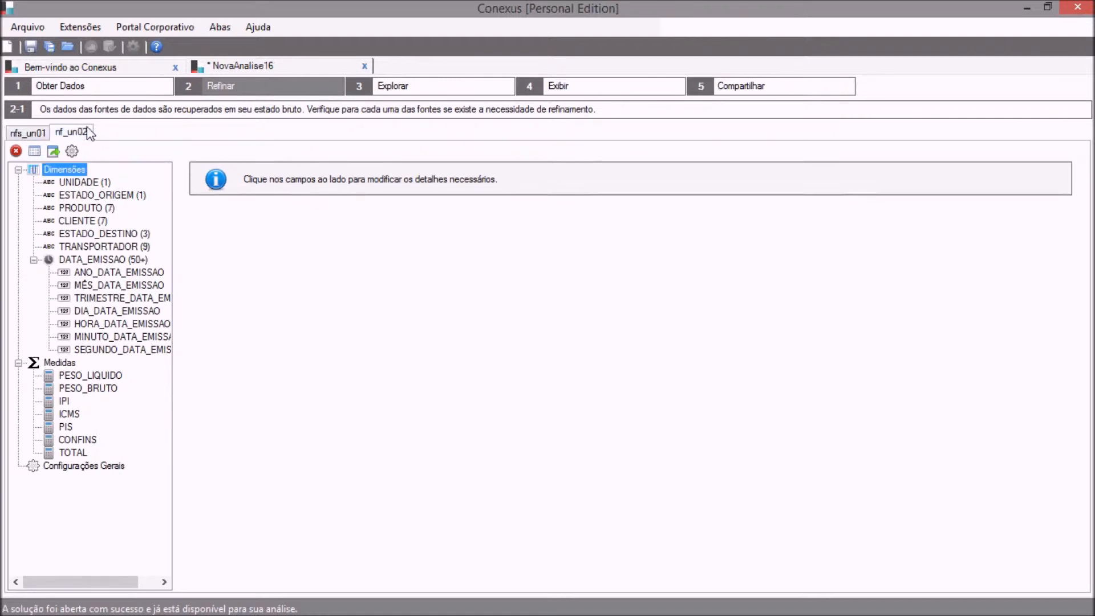
click(37, 133)
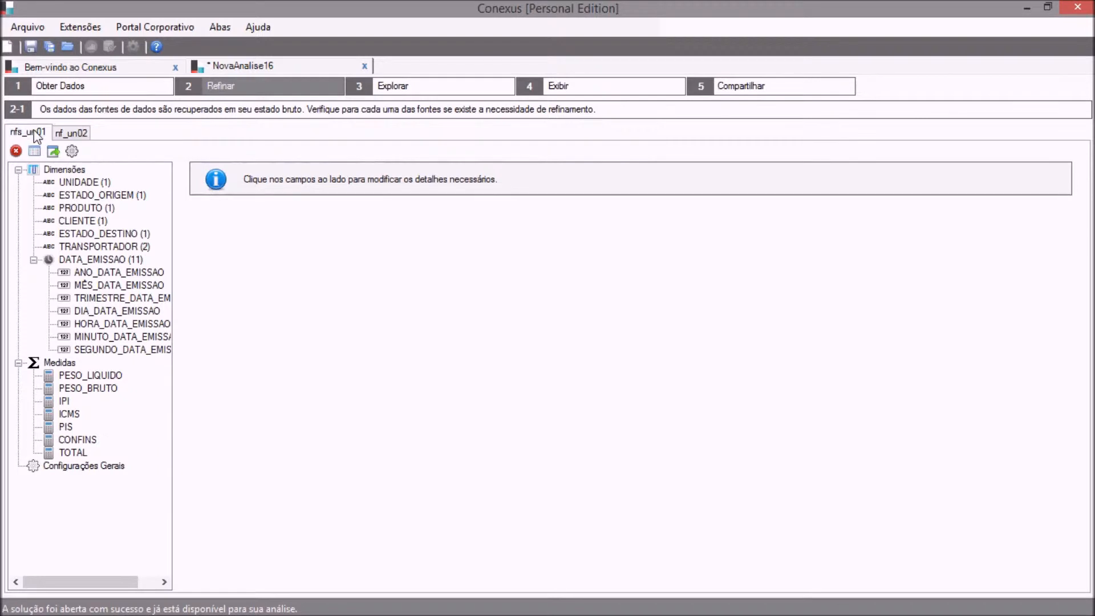
click(58, 133)
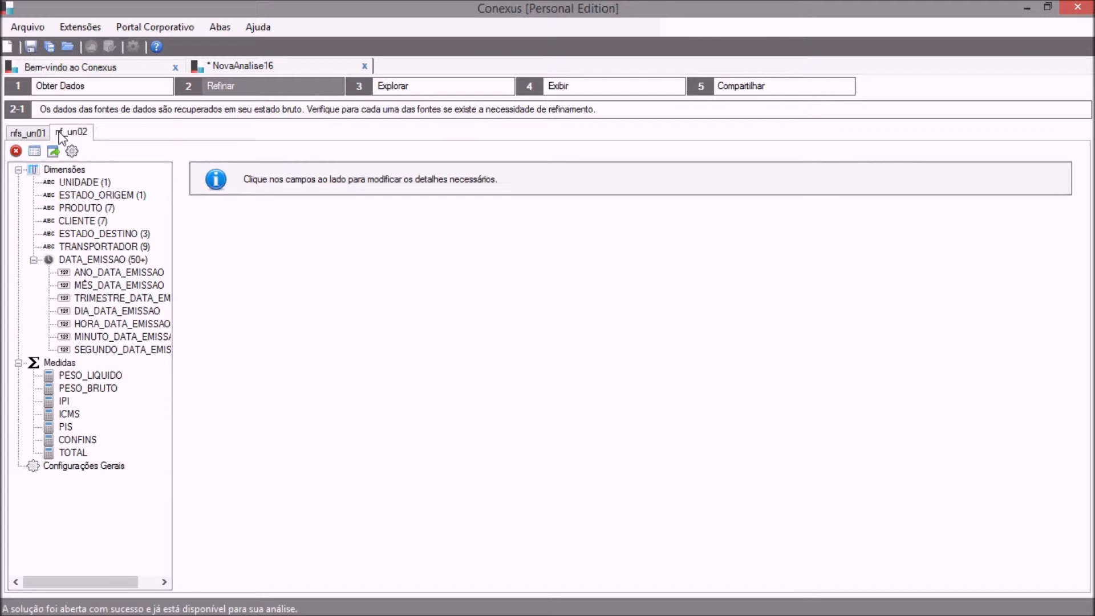
click(37, 135)
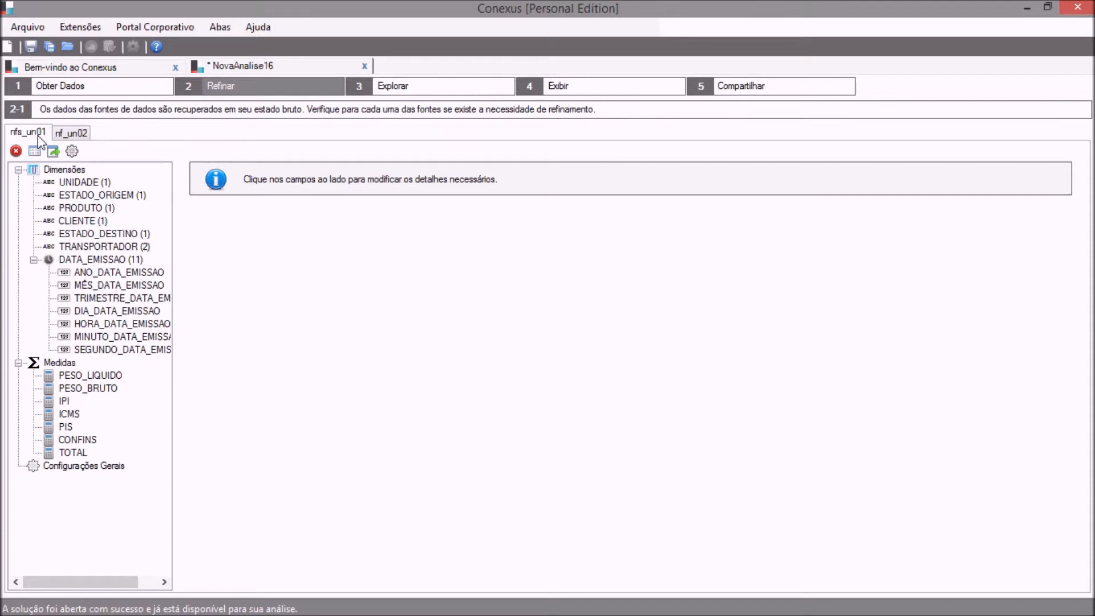
Start a union of data sources from the general settings of nfs_un01, with nf_un02 as the destination source.
click(72, 152)
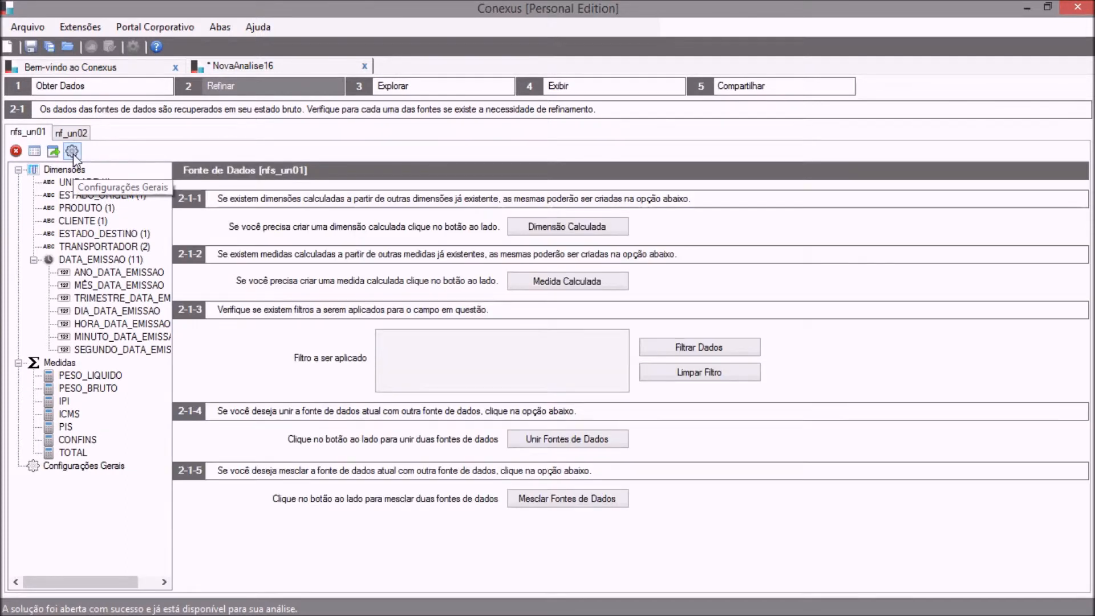
click(536, 439)
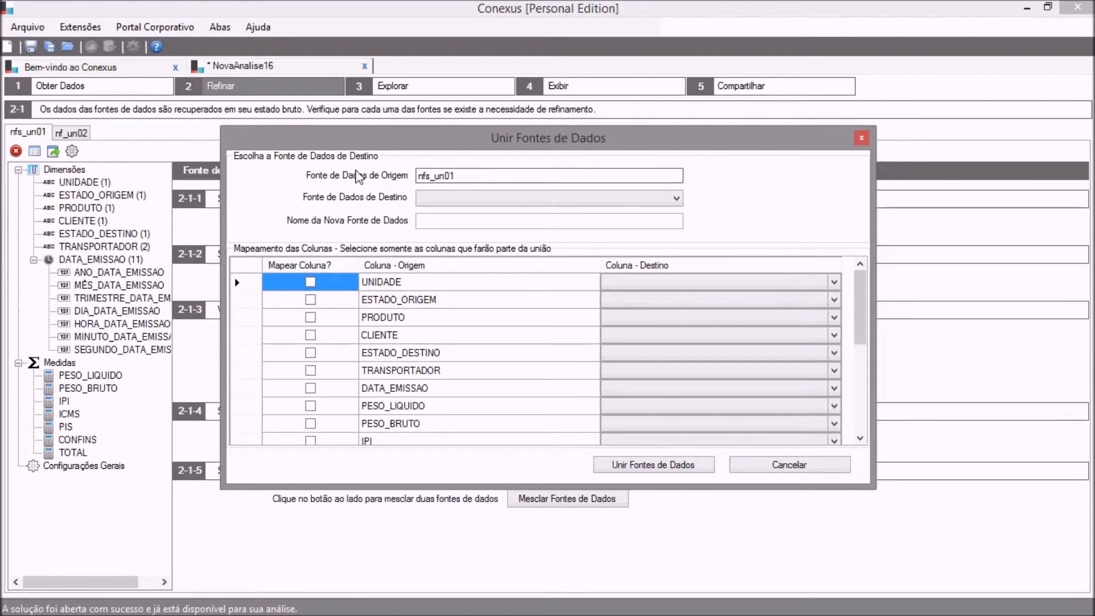
click(442, 201)
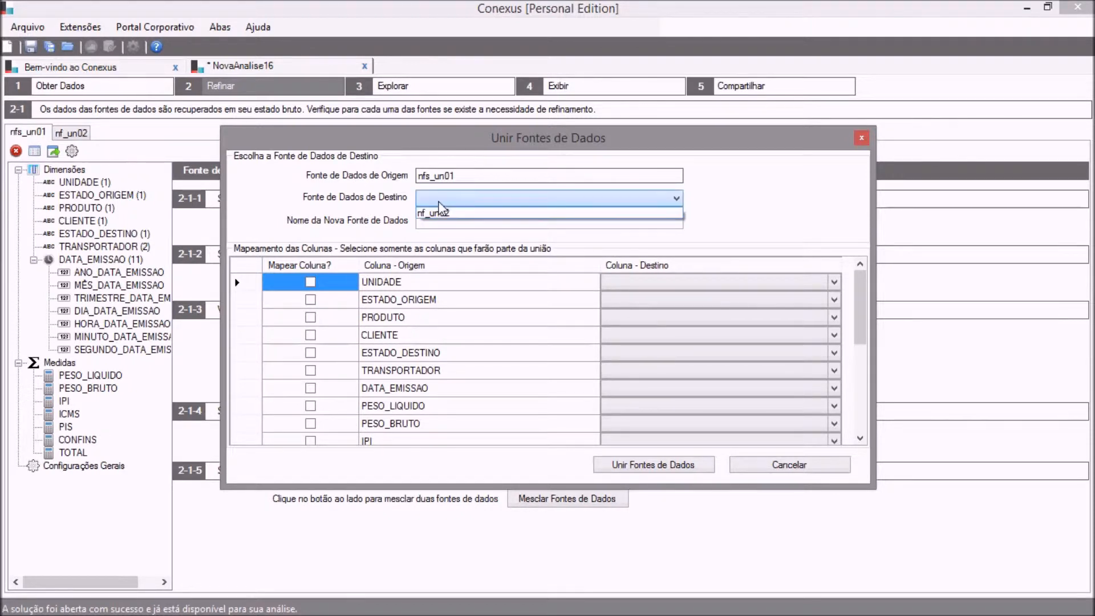
click(456, 214)
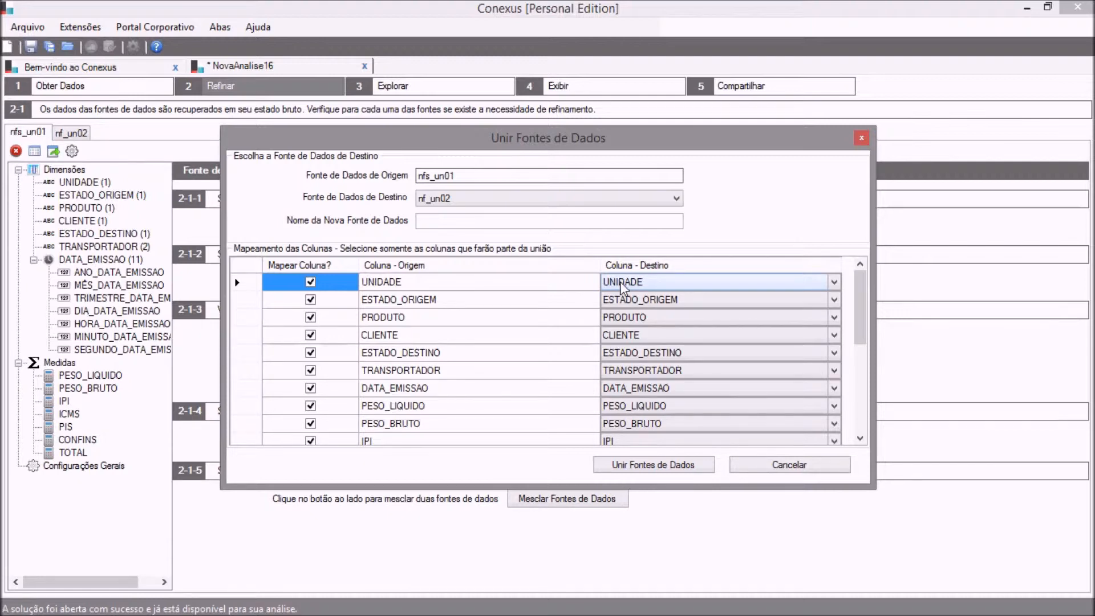
Review the column mapping, name the new data source nfs and unite the two sources.
click(860, 438)
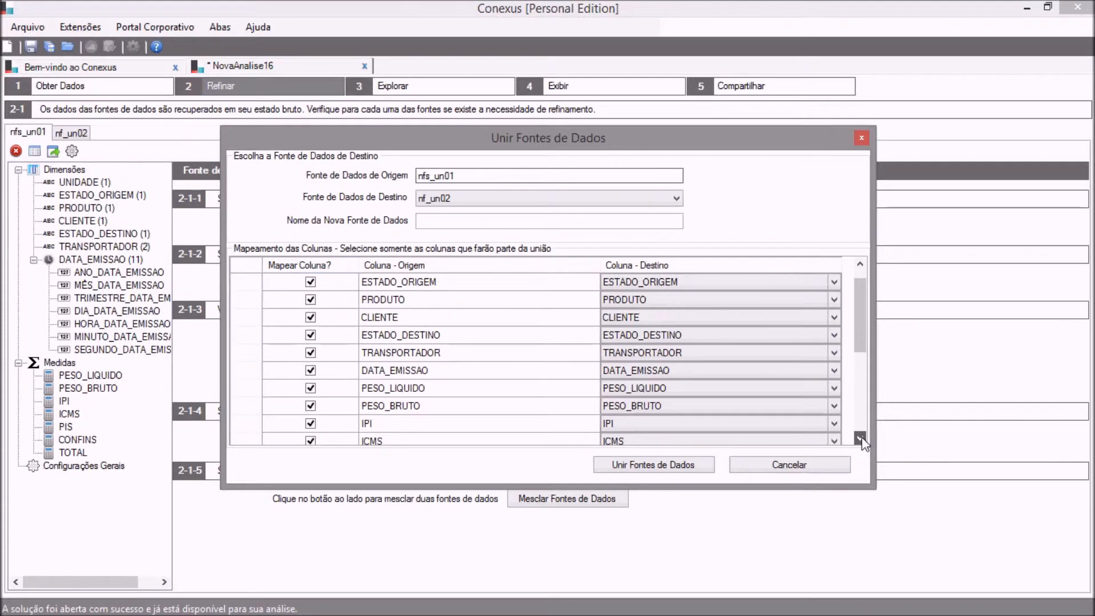
scroll(862, 444, down, 4)
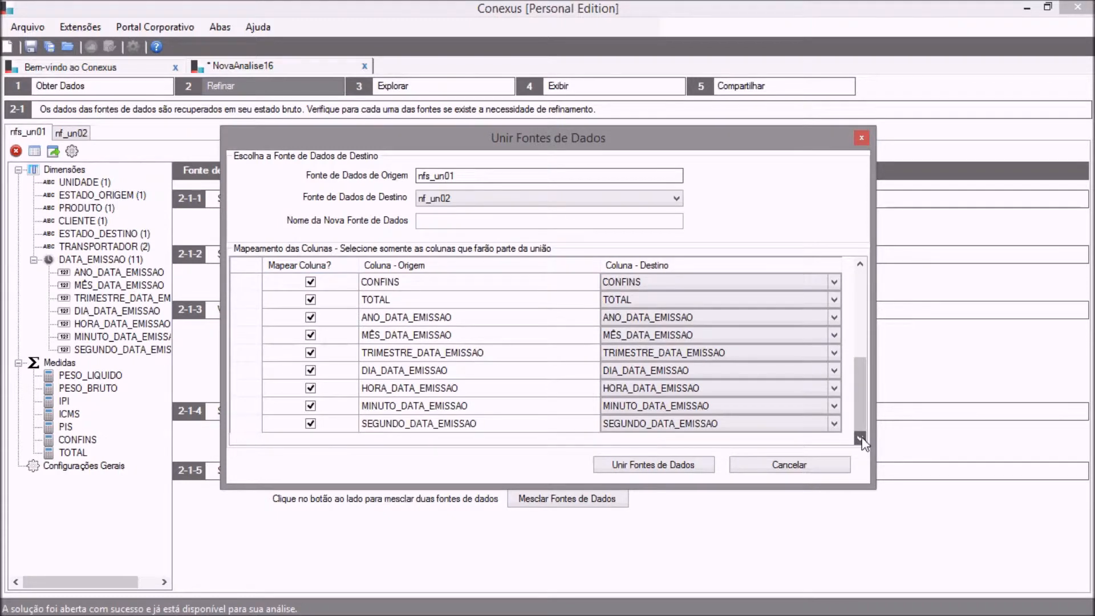
click(862, 272)
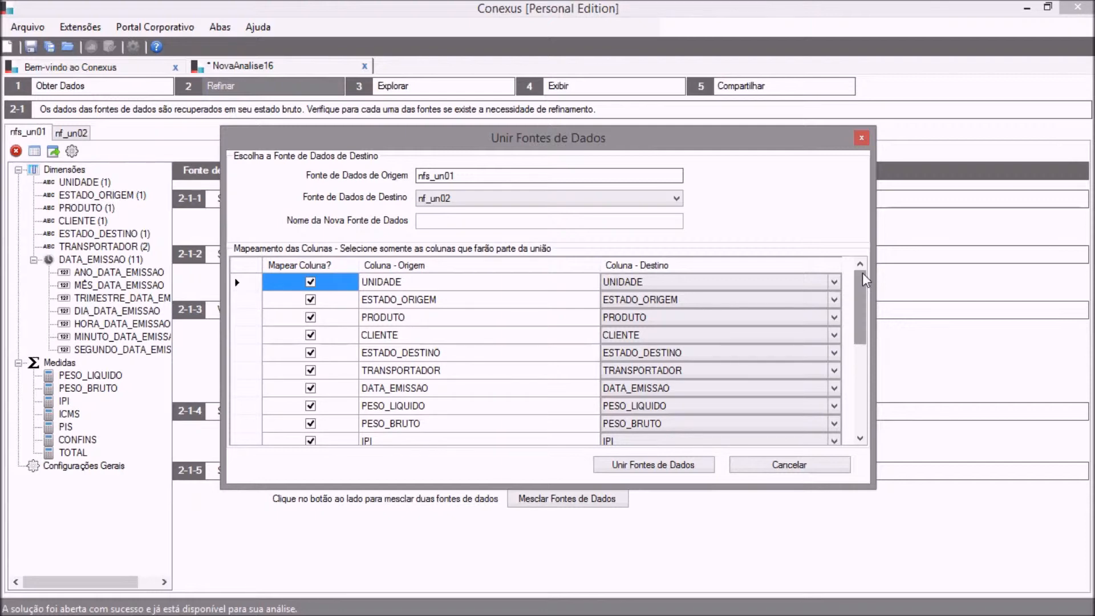
click(576, 223)
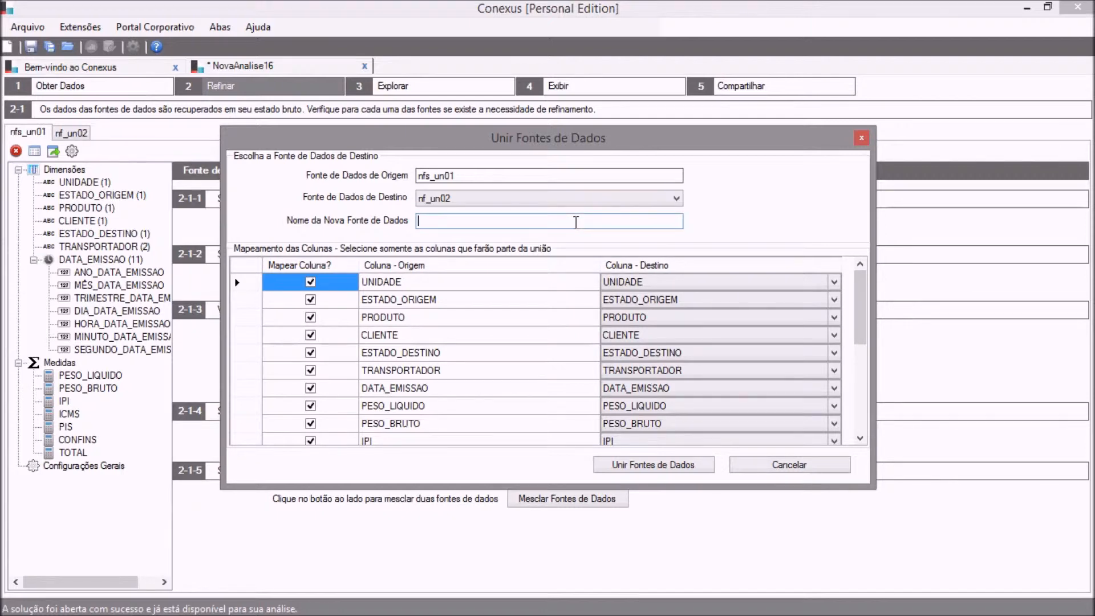
text(nfs)
click(621, 466)
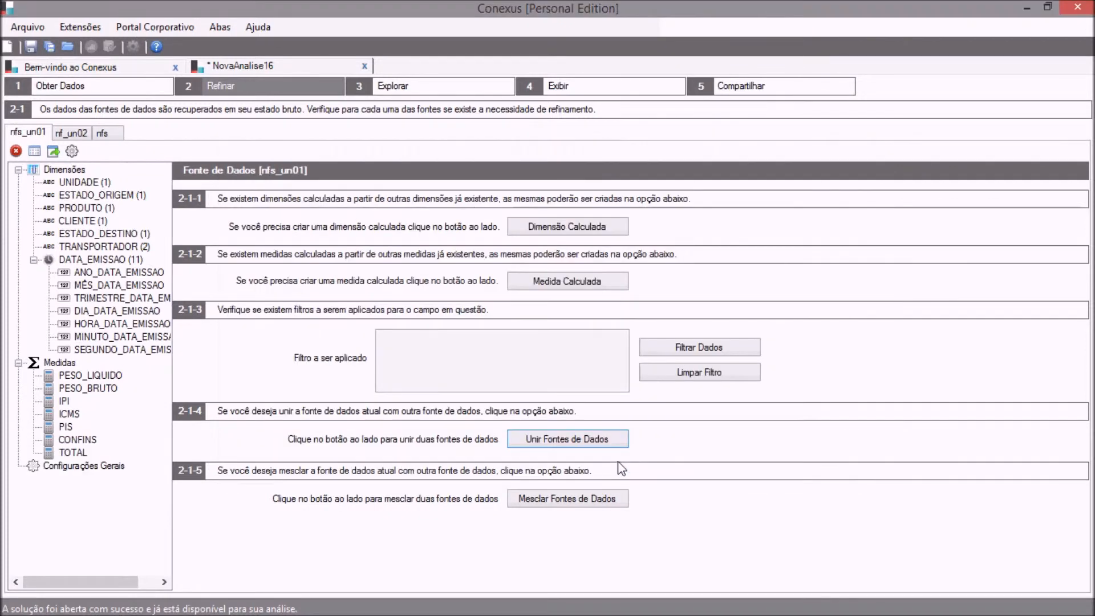
Examine the raw values of the UNIDADE dimension in the nfs, nf_un02 and nfs_un01 sources.
click(111, 137)
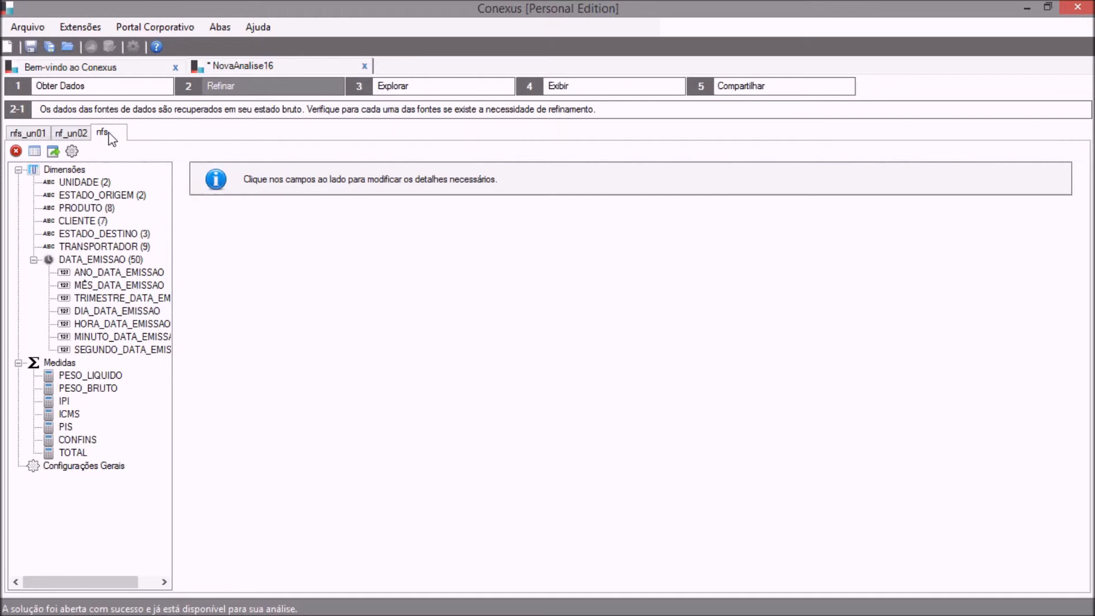
click(105, 182)
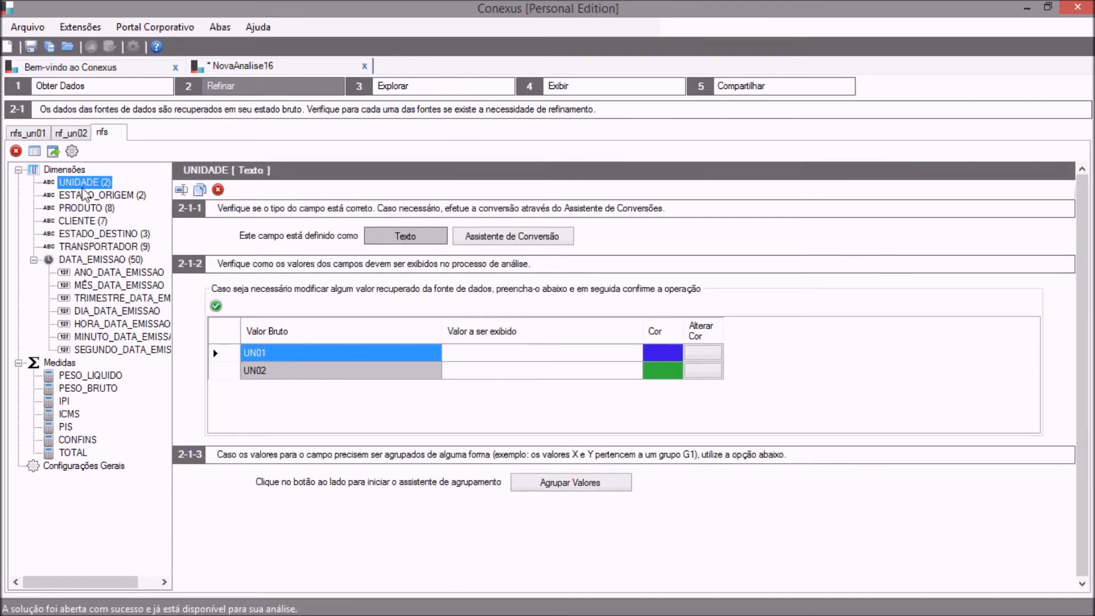
click(75, 135)
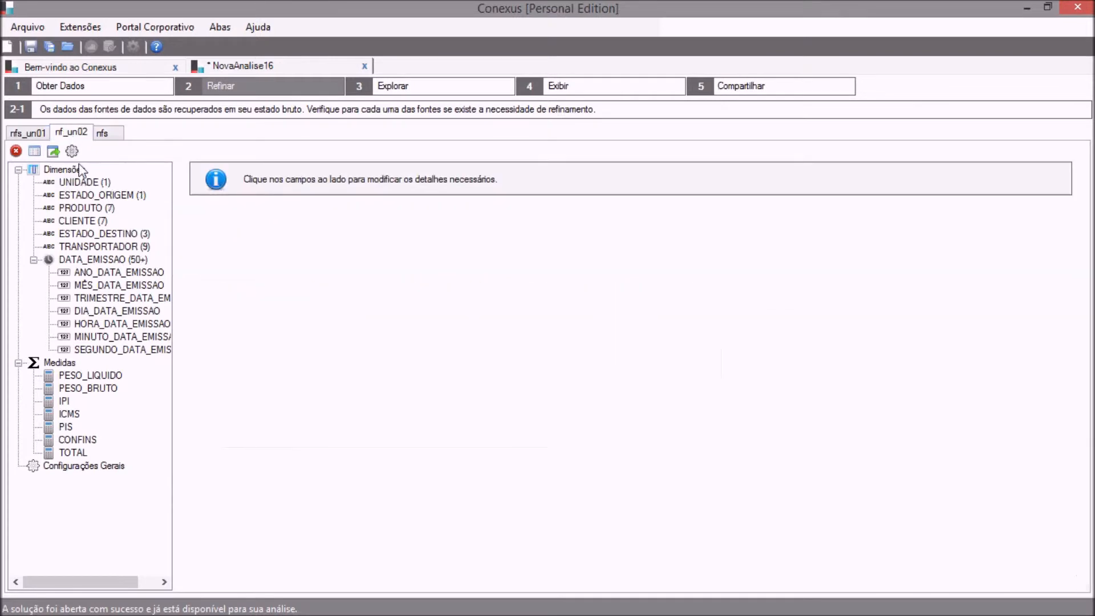
click(82, 183)
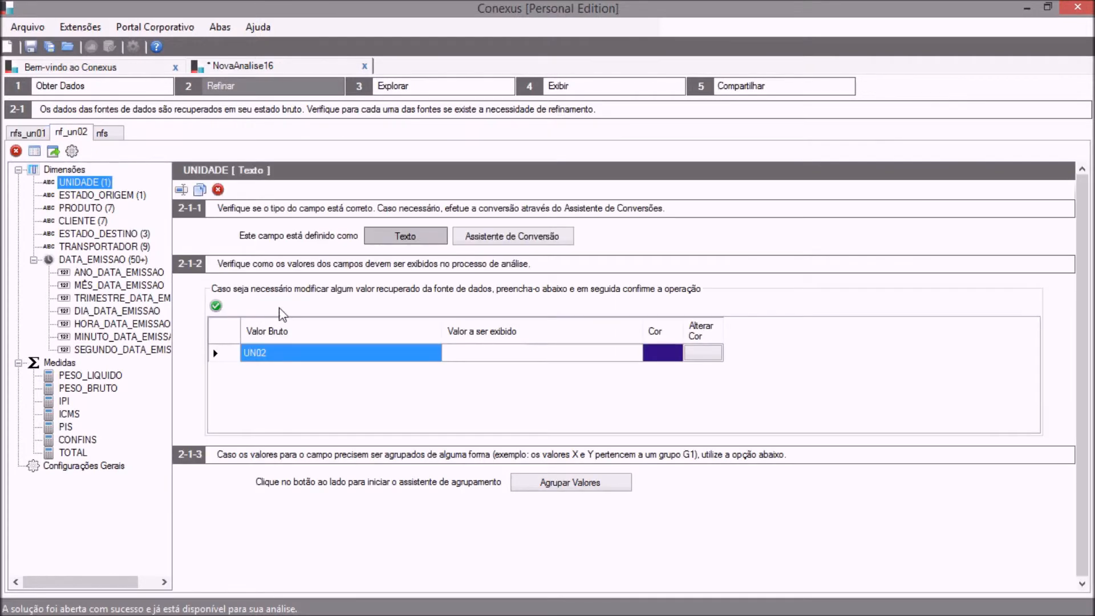
click(37, 133)
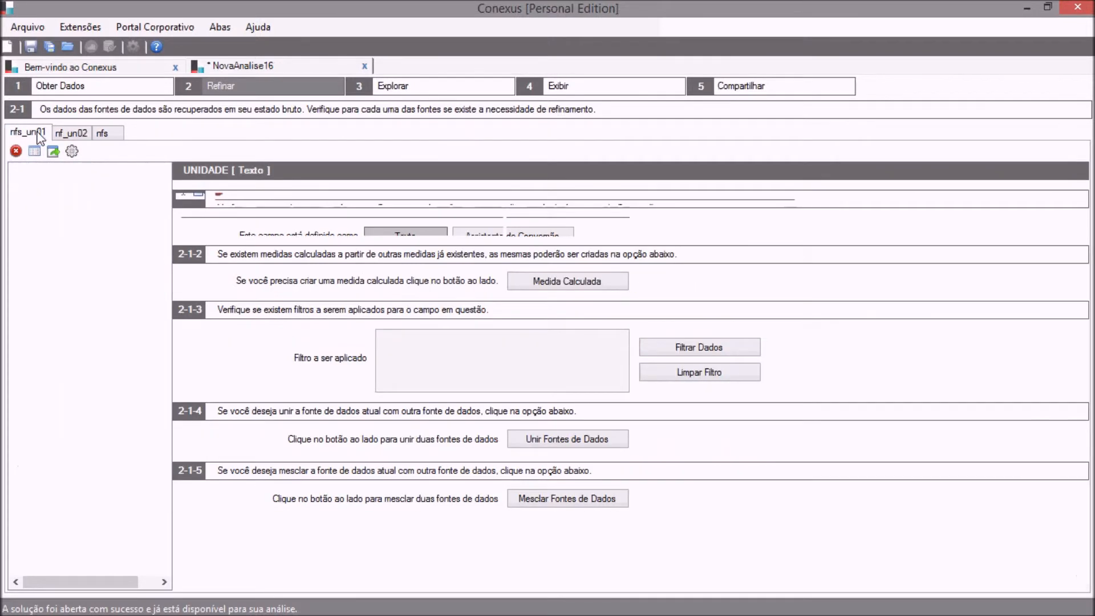
click(86, 182)
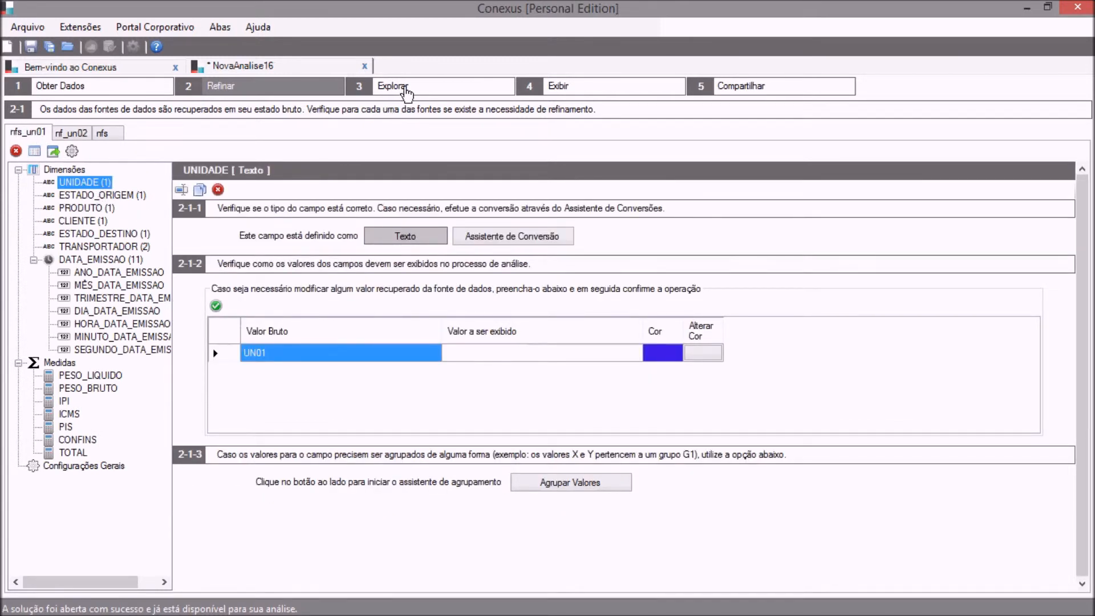
In the Explorar stage, select the nfs data source and add UNIDADE to the analysis dimensions.
click(405, 86)
click(257, 131)
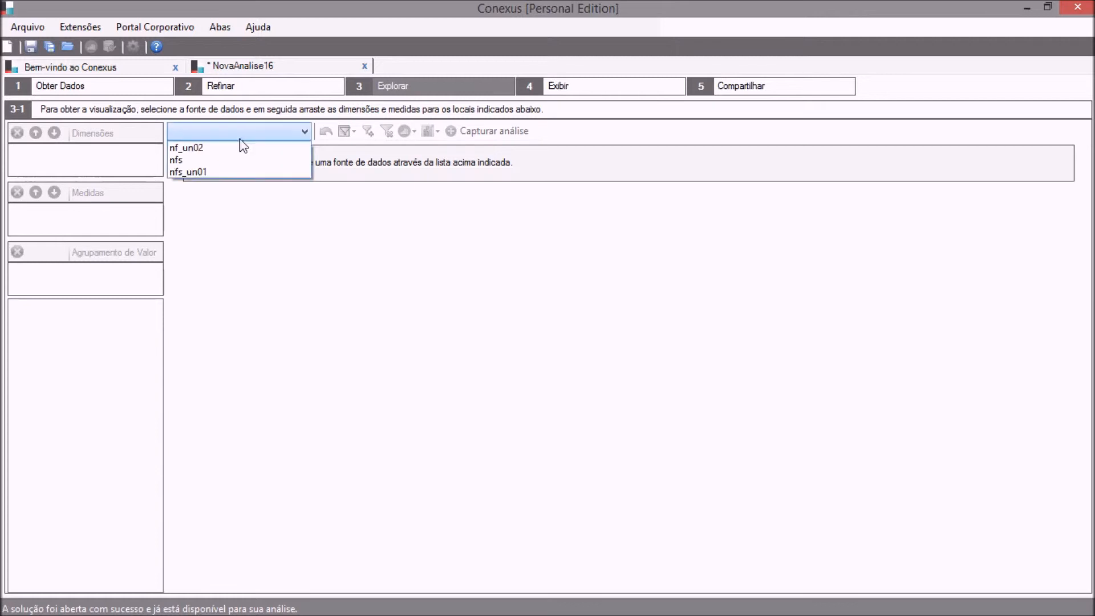
click(224, 160)
click(98, 320)
drag(98, 323, 85, 159)
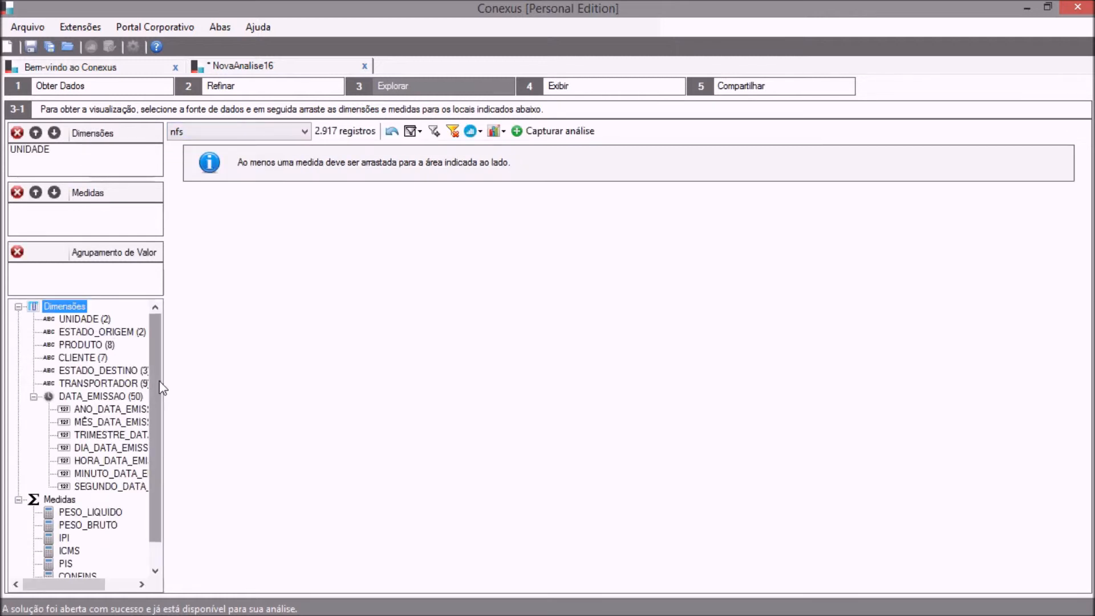
Add the TOTAL measure to the analysis and break it down further by ANO_DATA_EMISSAO and TRIMESTRE_DATA_EMISSAO.
drag(164, 386, 160, 422)
drag(73, 563, 61, 214)
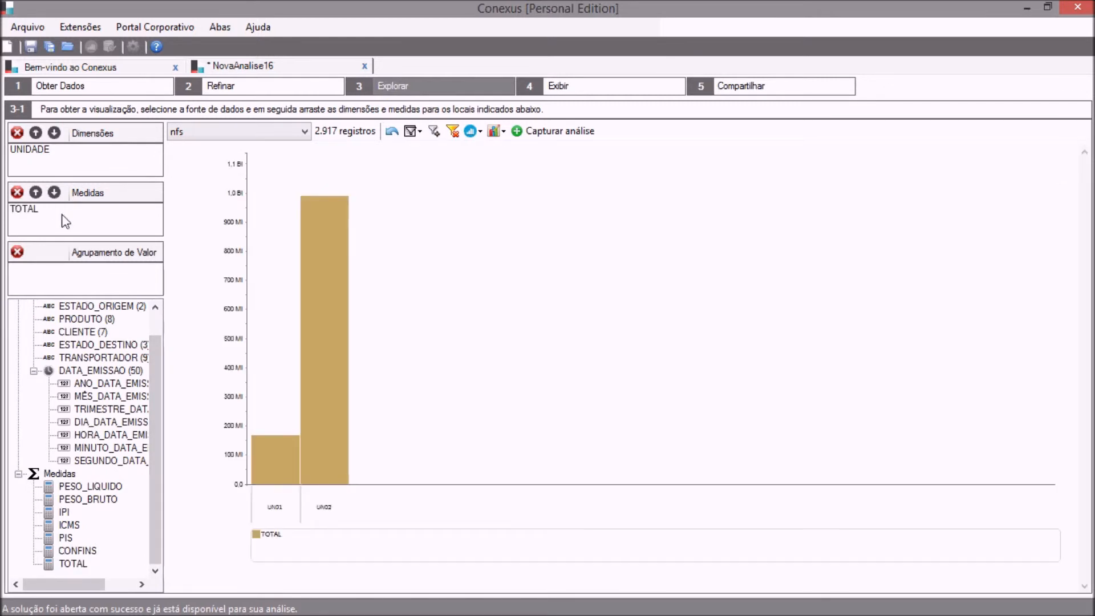
click(152, 317)
drag(99, 408, 51, 160)
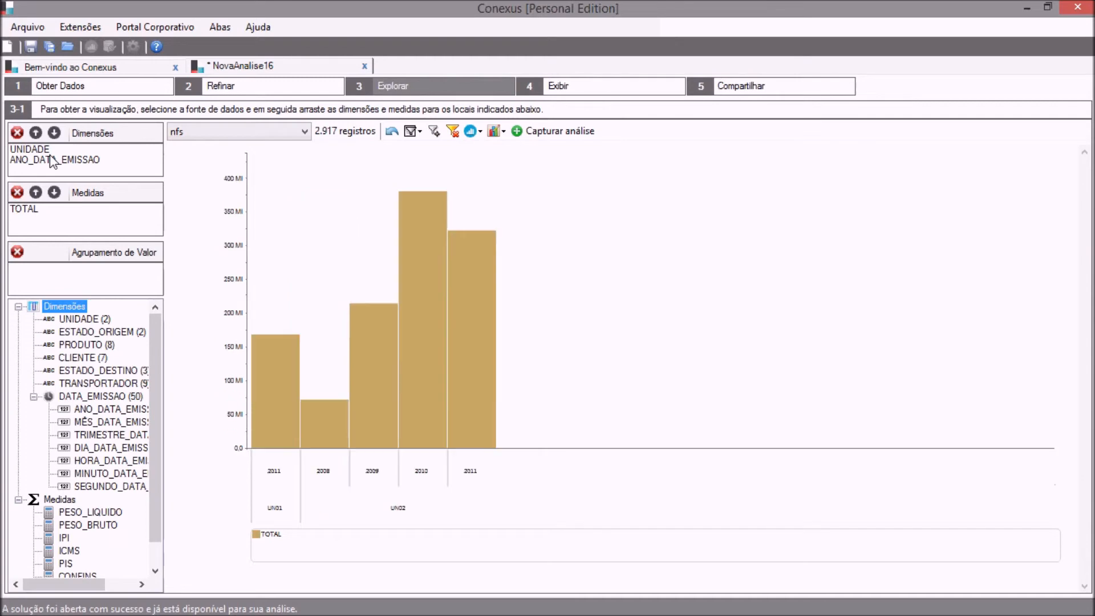
drag(101, 441, 61, 174)
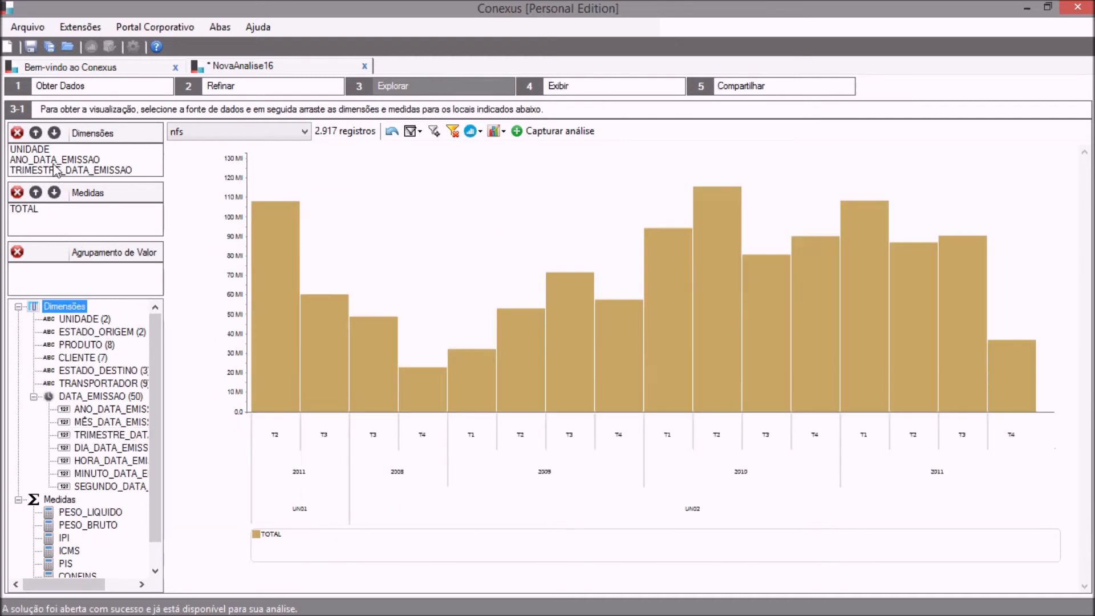
click(41, 150)
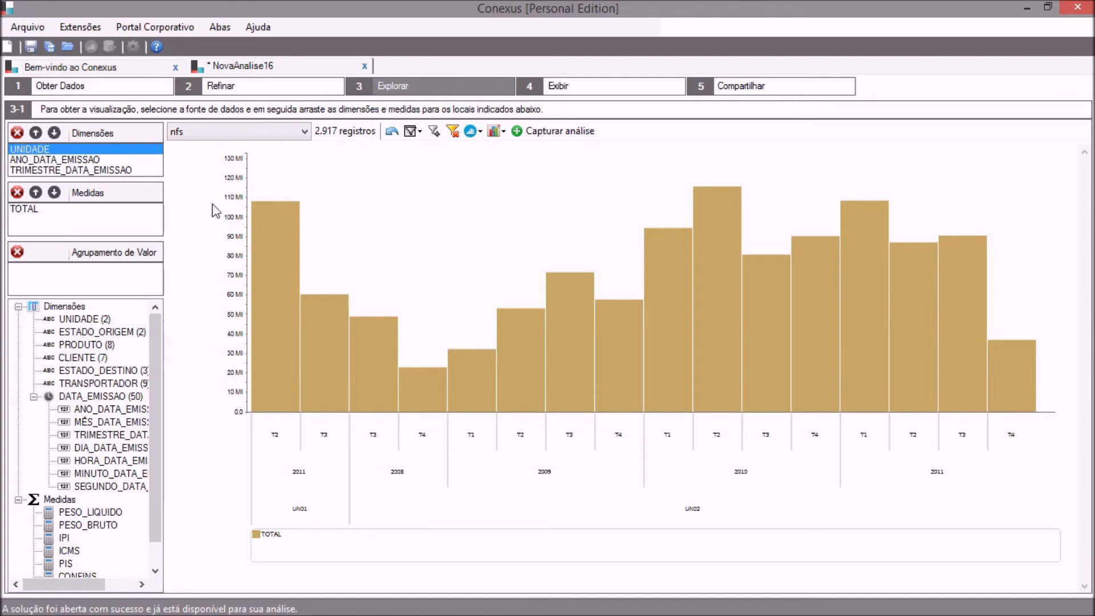
Revisit the Obter Dados and Refinar stages, ending back in the Explorar stage.
mouse_move(256, 205)
mouse_move(314, 304)
click(122, 90)
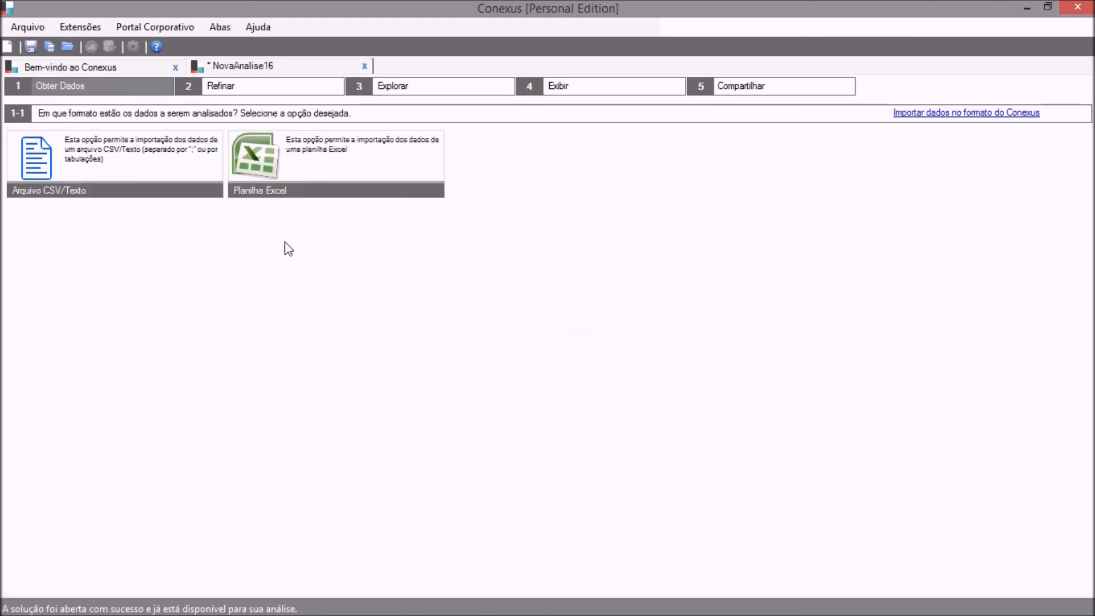
click(244, 91)
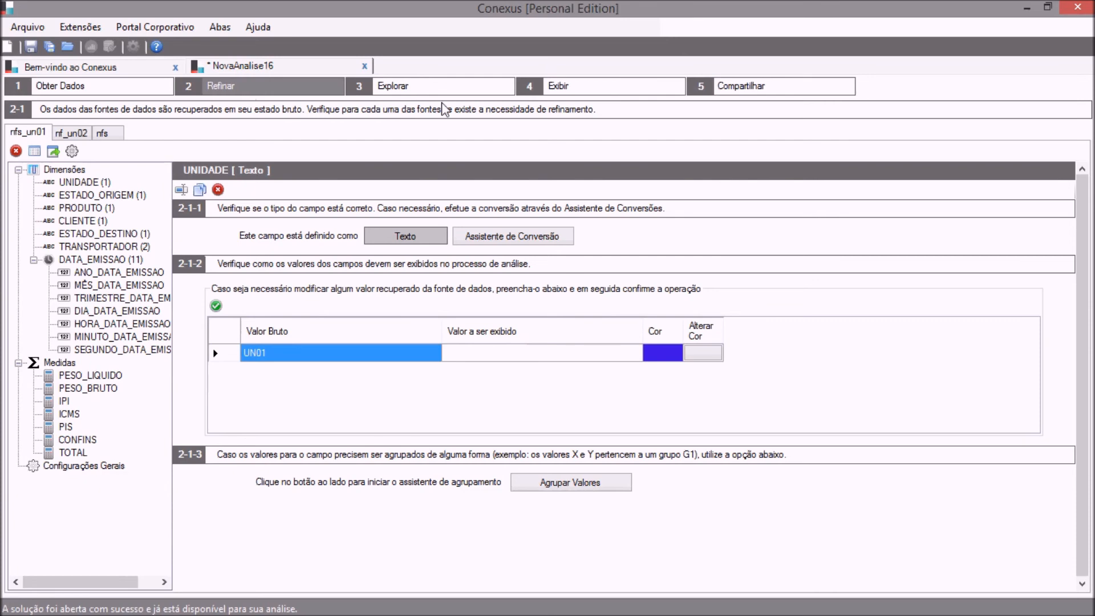
click(425, 89)
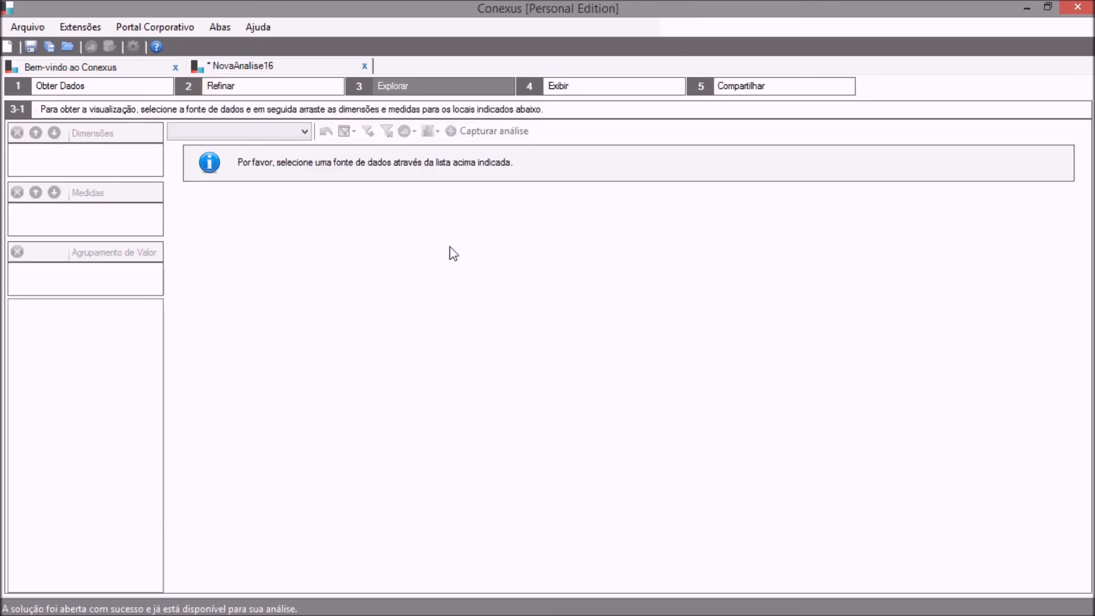